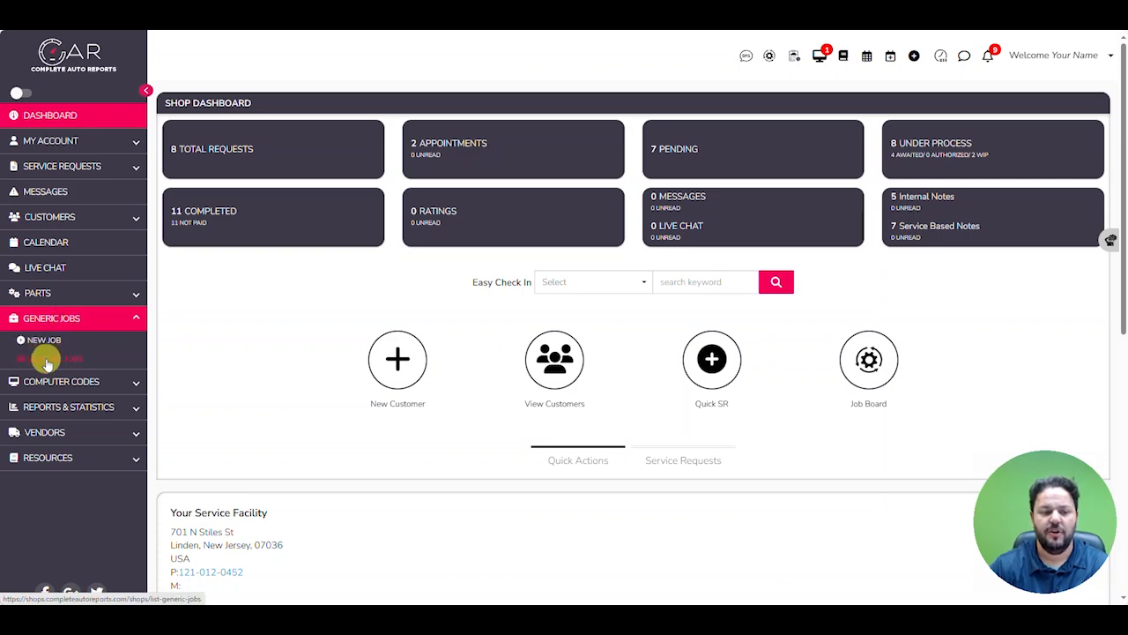
Step: Start a new generic job and name it "A/C Service, 0.5 freon"
left_click(42, 340)
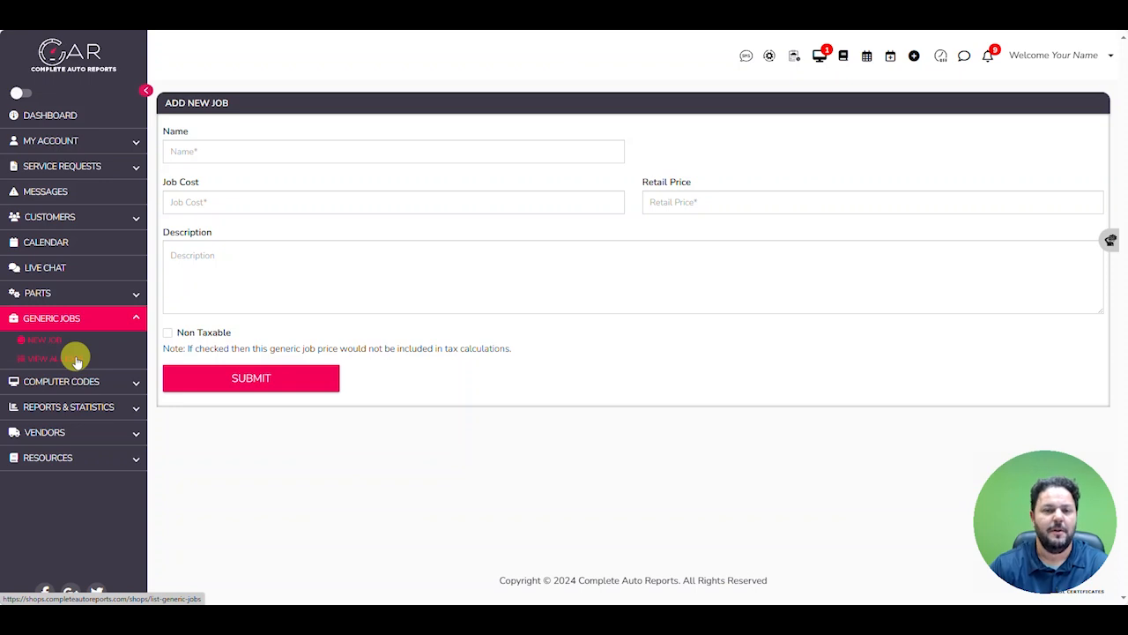
left_click(274, 143)
type("A")
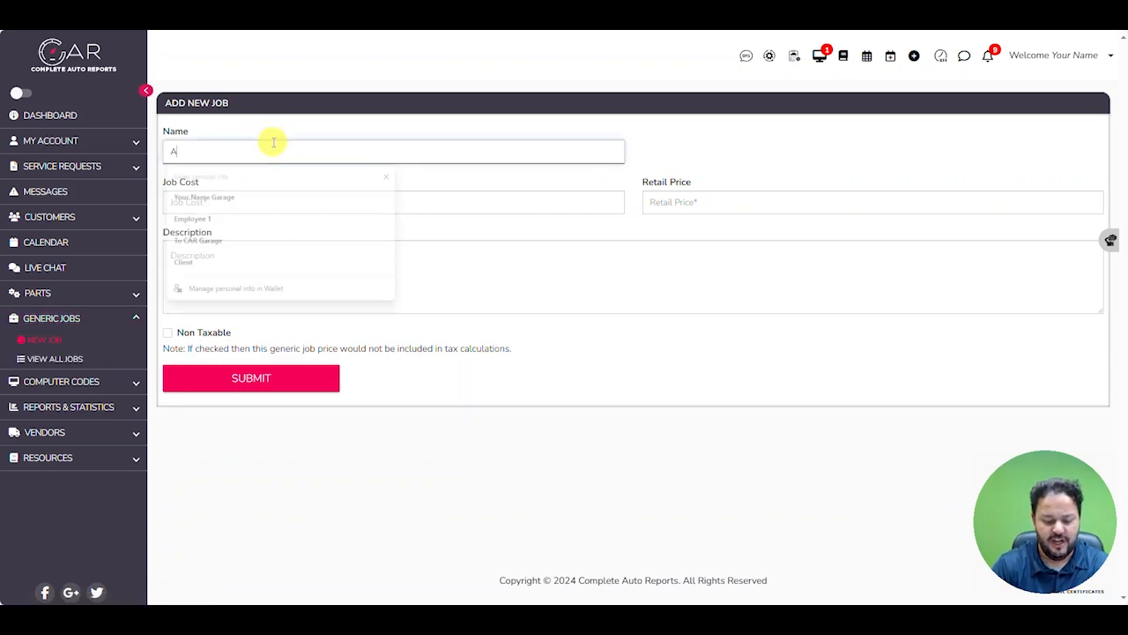
type("/C Service,")
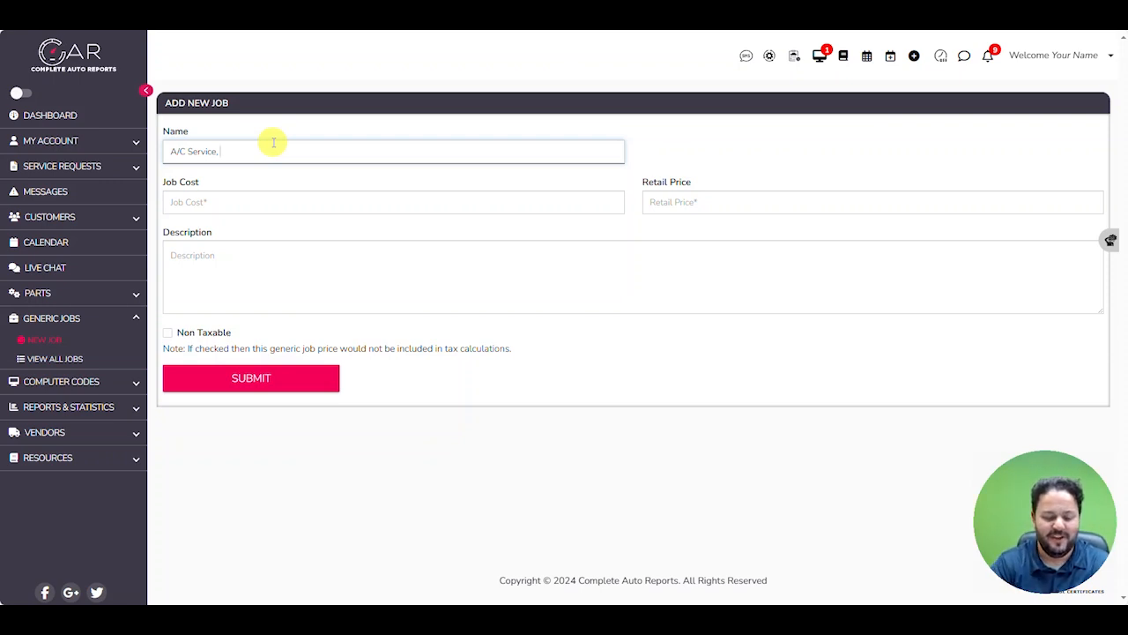
type("0.5 fr")
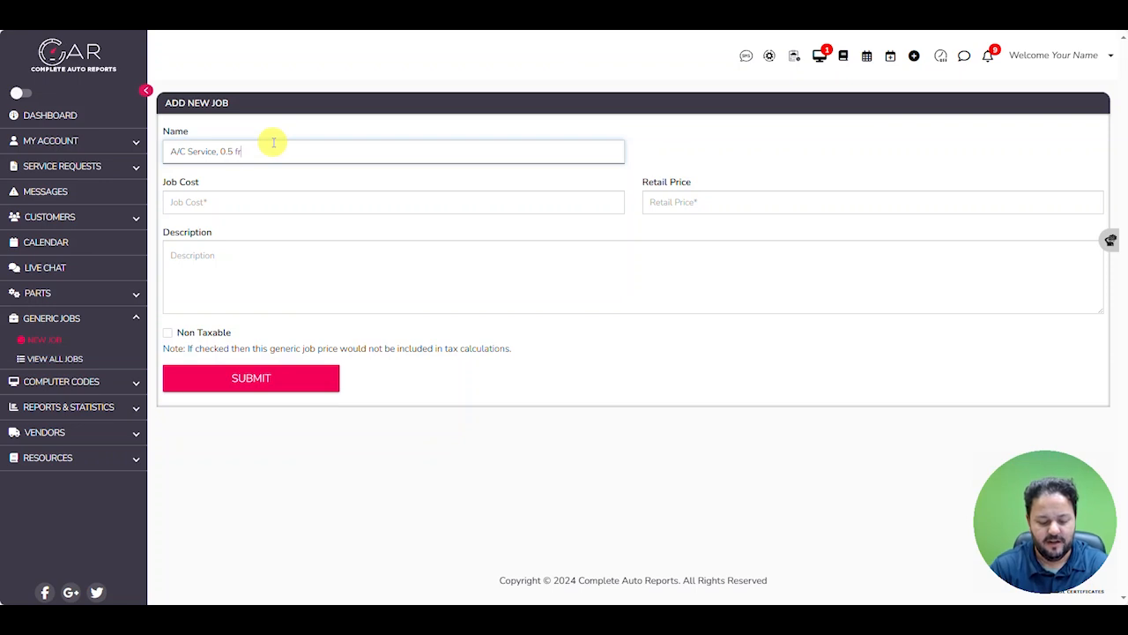
type("eon")
key("Tab")
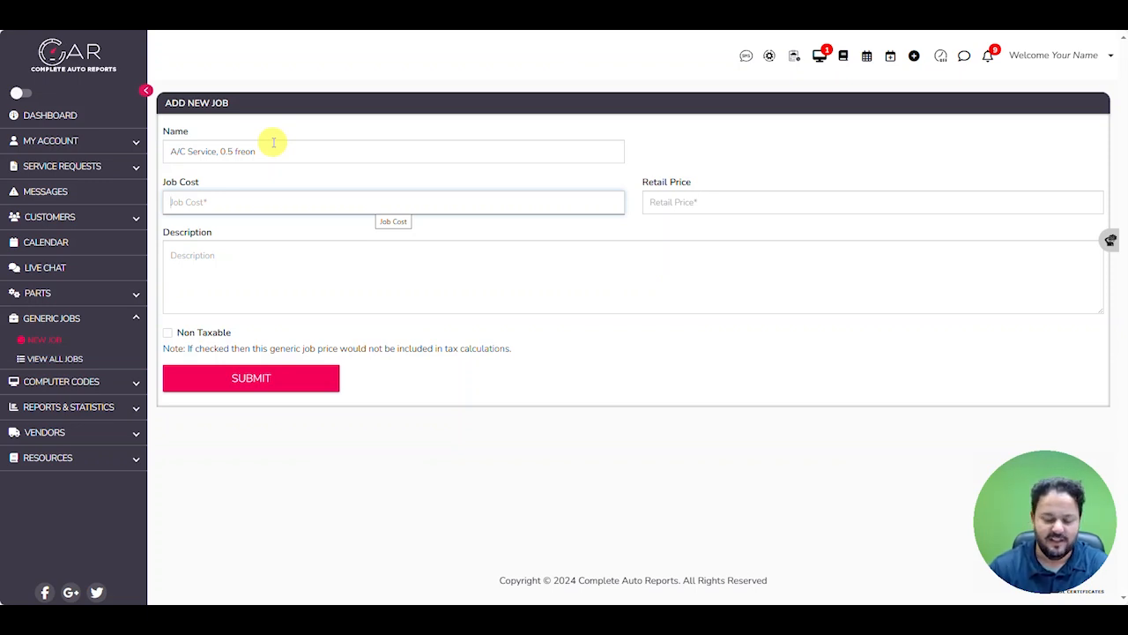
Step: Set the new job's cost to 125.0 and its retail price to 225.0
type("125.0")
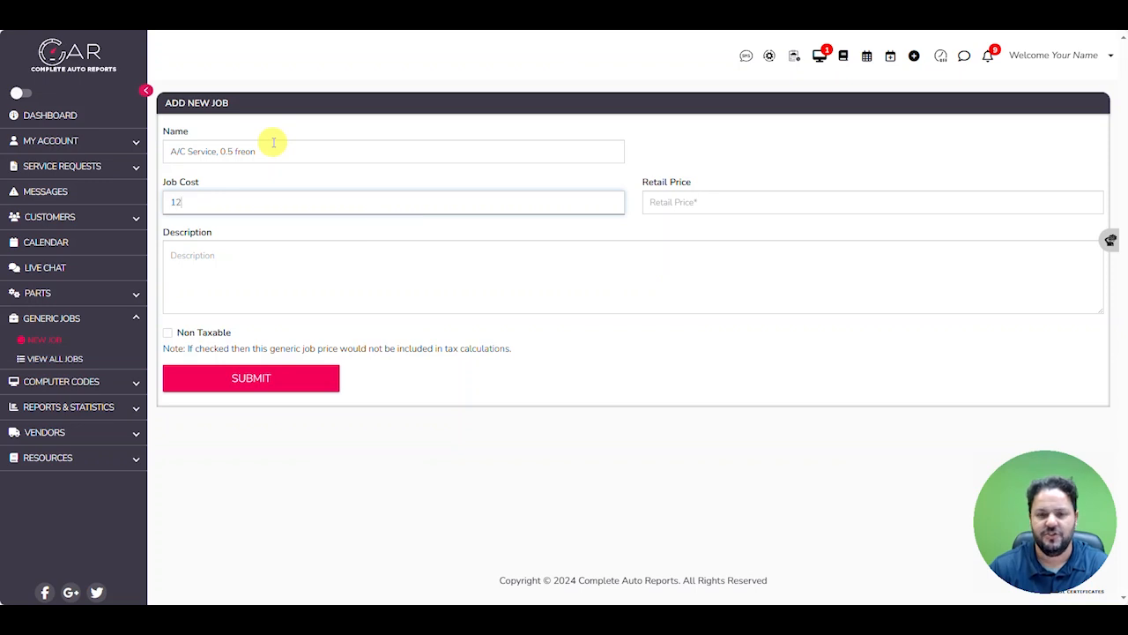
left_click(676, 201)
type("225.0")
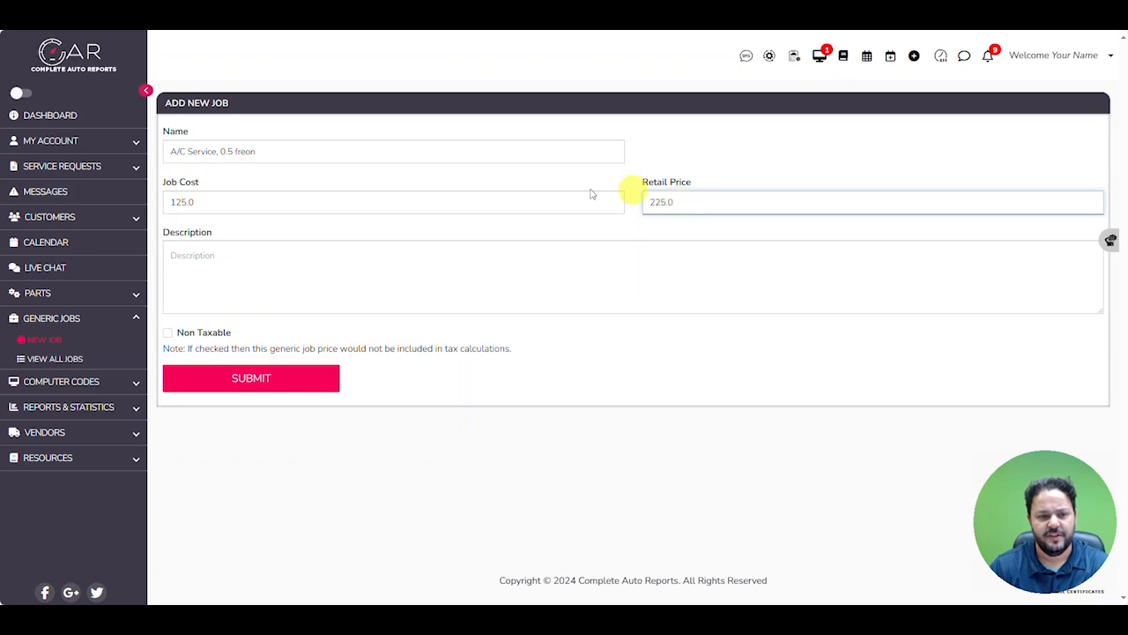
Step: Describe the job as "Basic ac service/ Evac & recharge + refill up to amount listed." and submit it
left_click(271, 268)
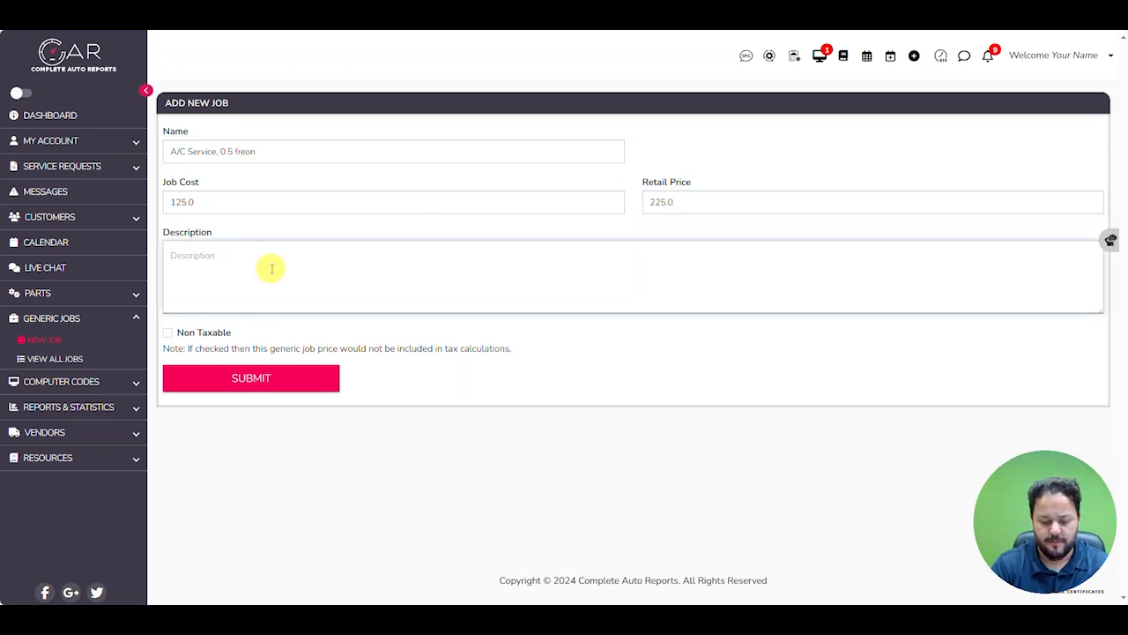
type("Basic a")
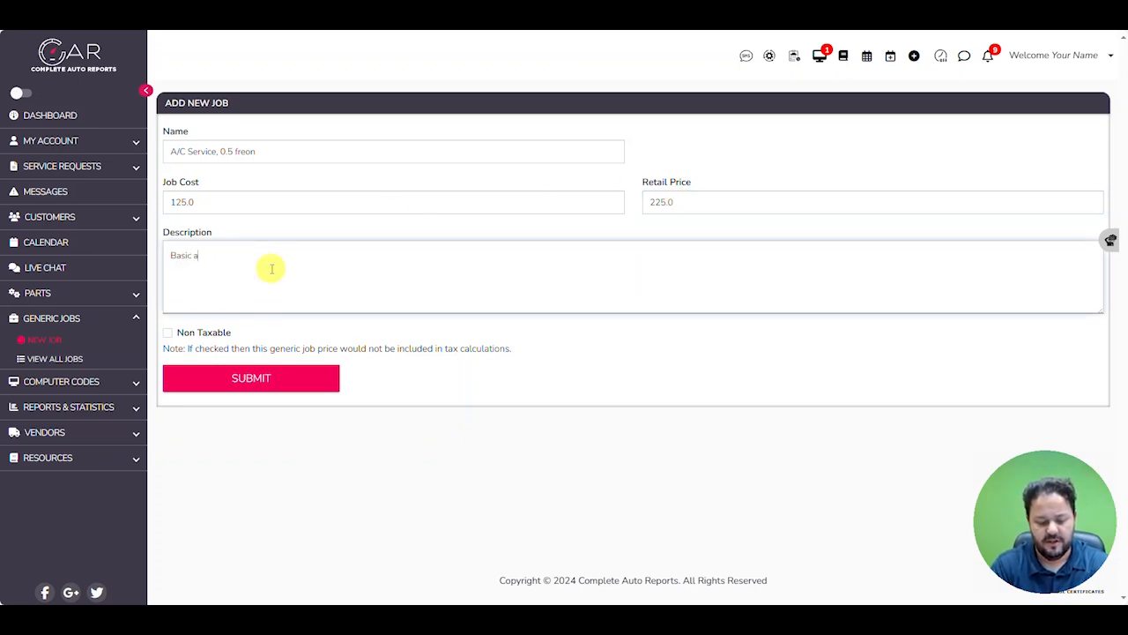
type("c service/")
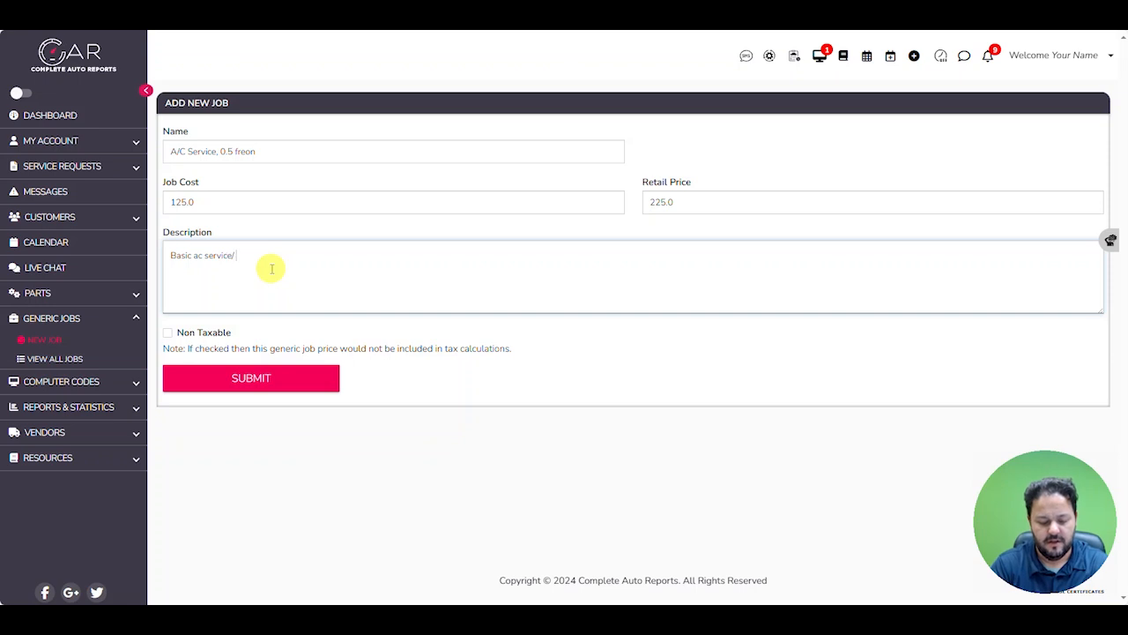
type(" Evac & re")
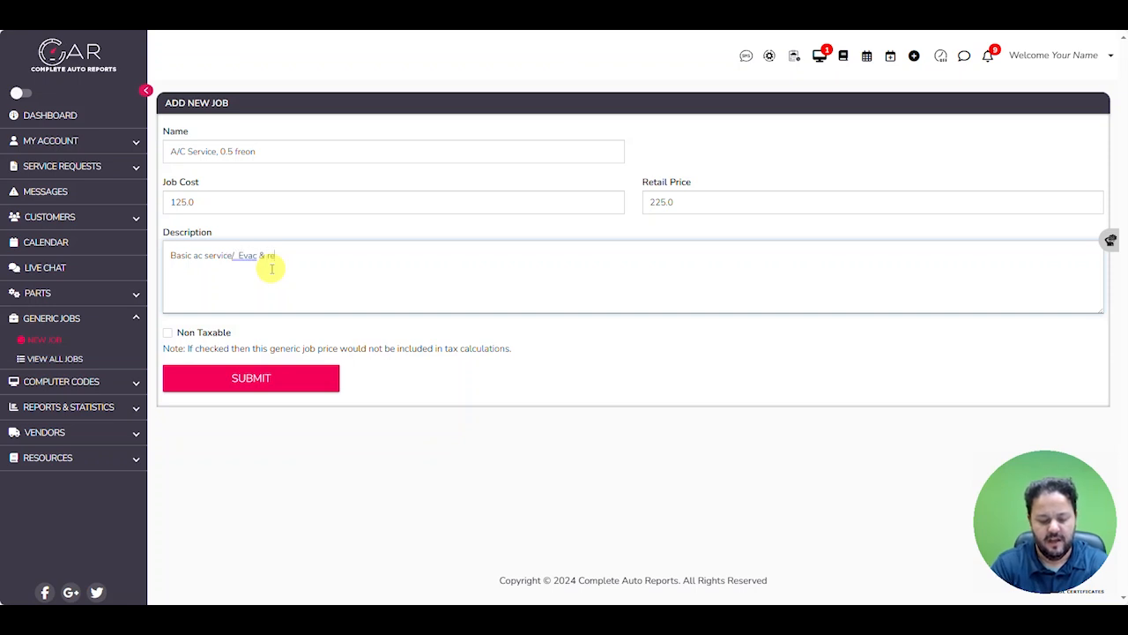
type("charge")
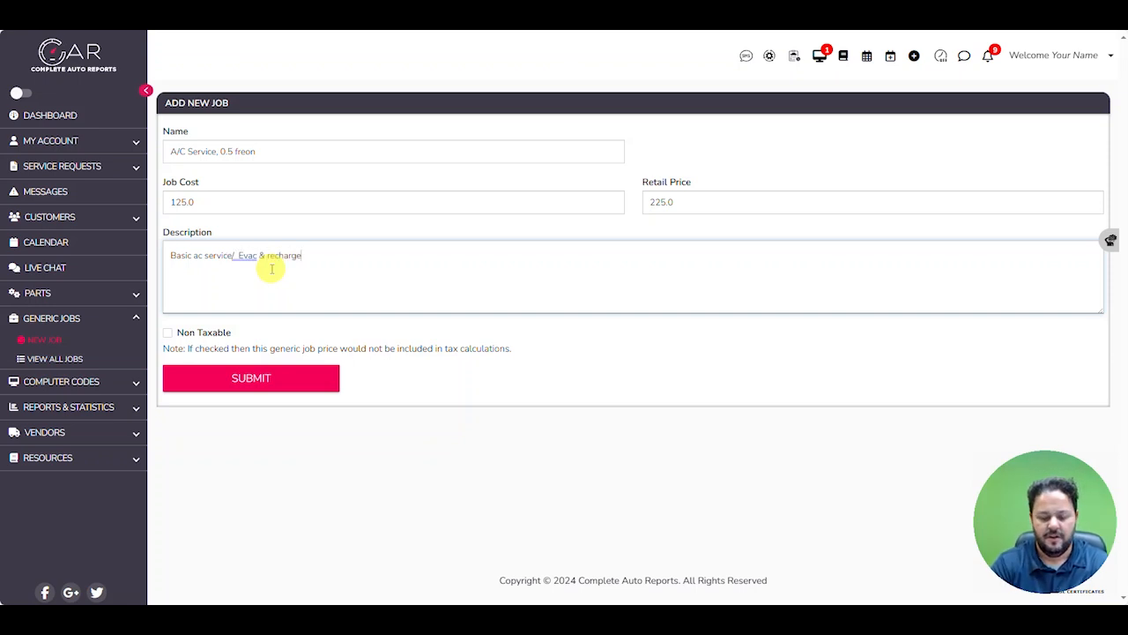
type(" + refil")
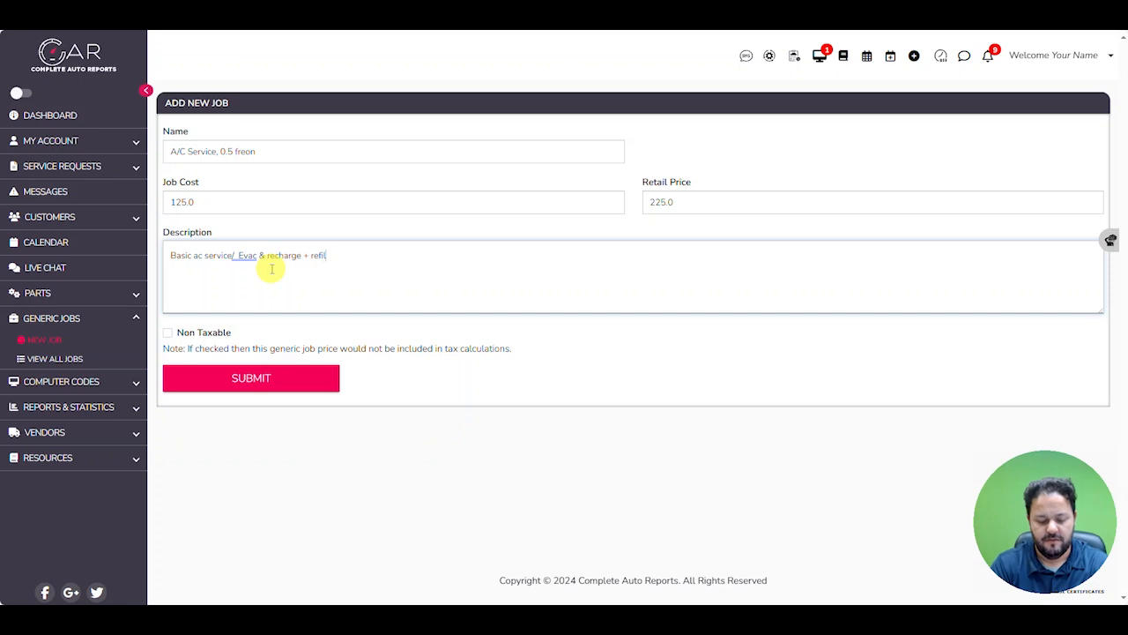
type("l up to amoun")
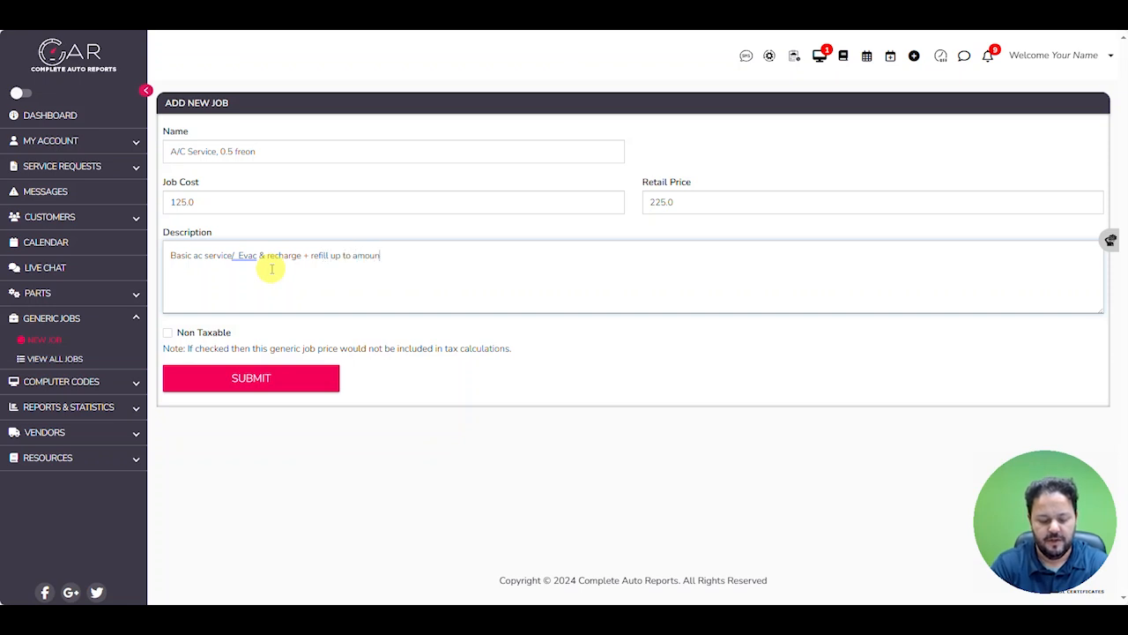
type("t listed.")
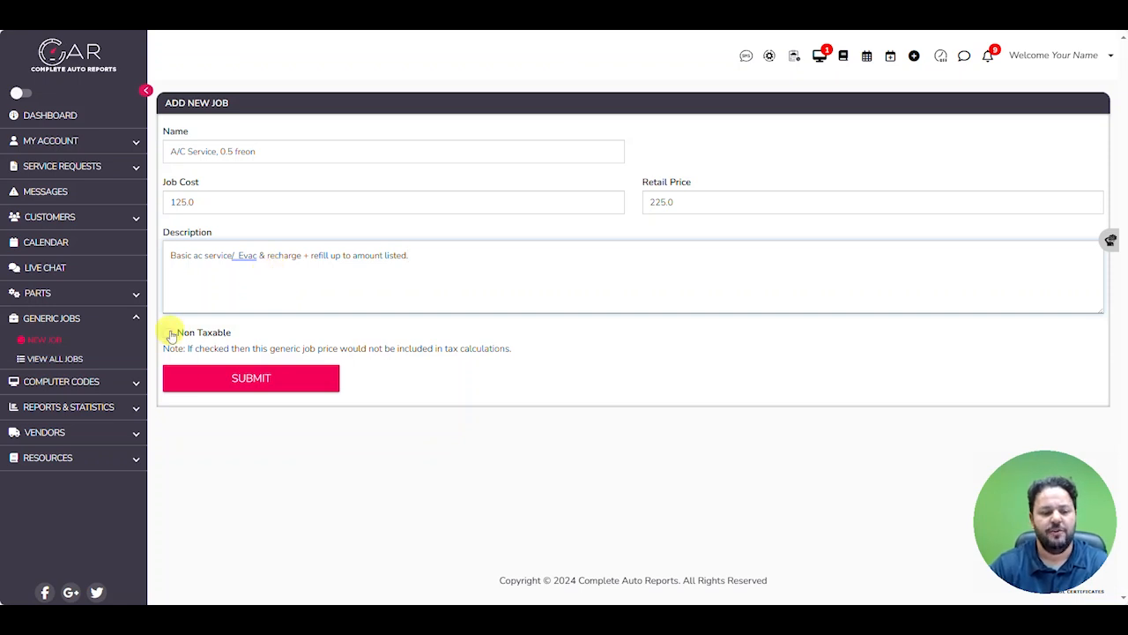
left_click(261, 383)
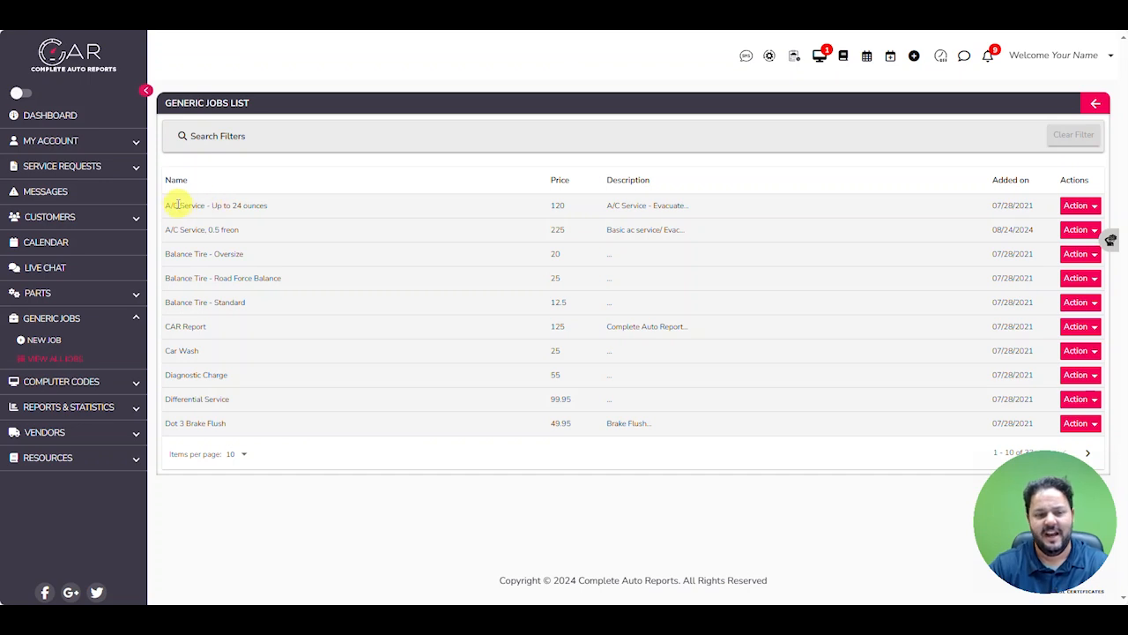
Step: Review the name, price and added-on date of the "A/C Service - Up to 24 ounces" entry in the generic jobs list
left_click_drag(164, 205, 262, 203)
left_click(265, 205)
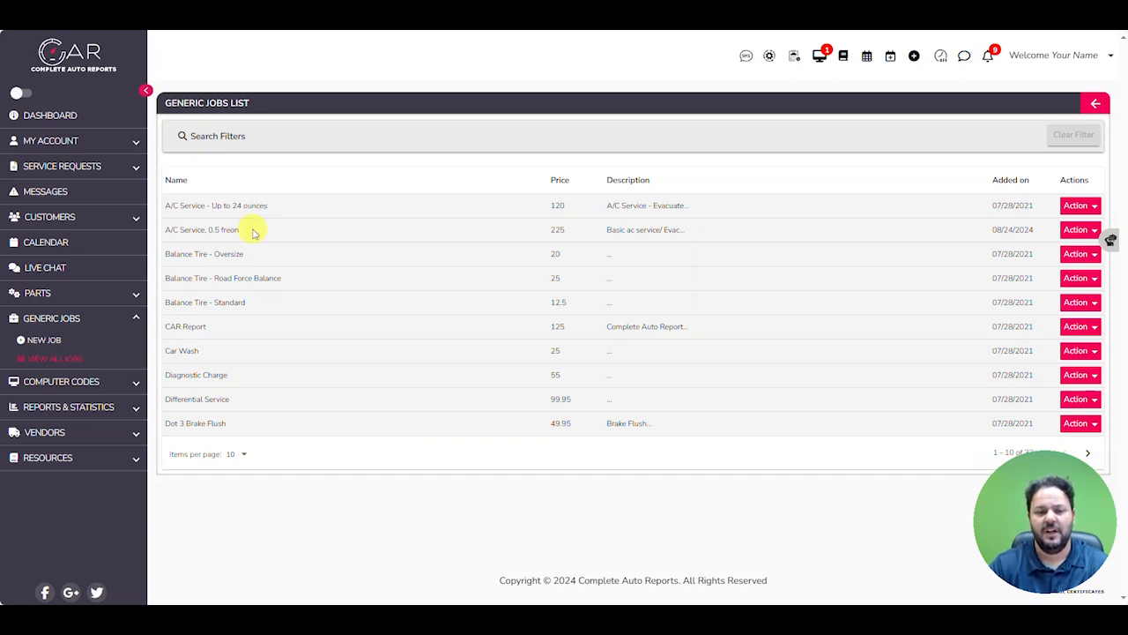
left_click_drag(561, 204, 575, 207)
left_click(576, 208)
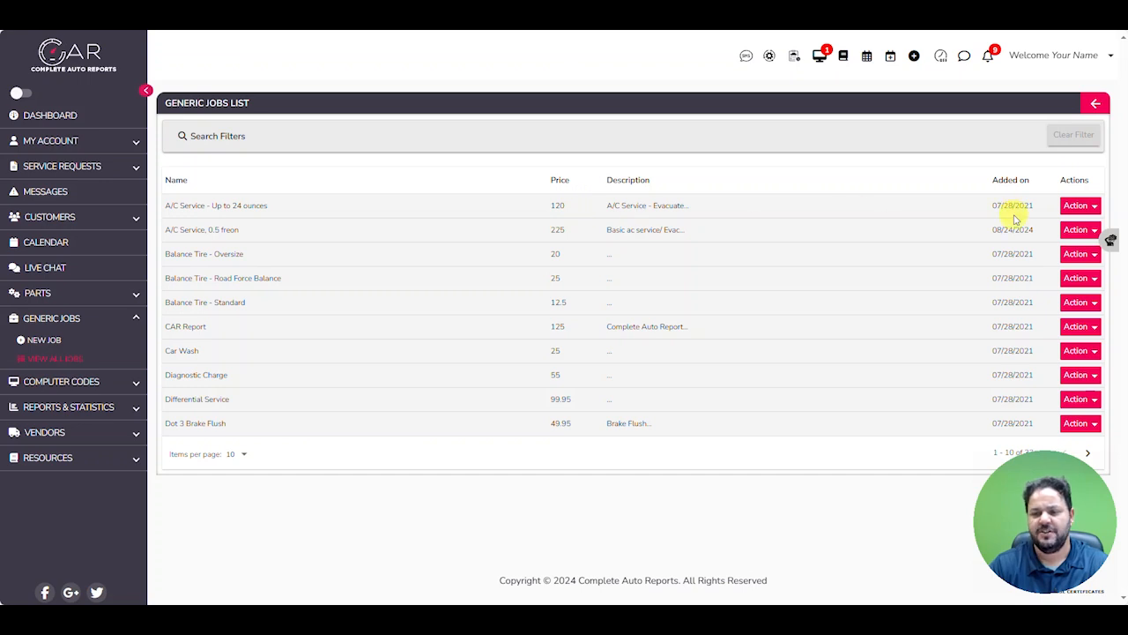
left_click_drag(992, 205, 1037, 203)
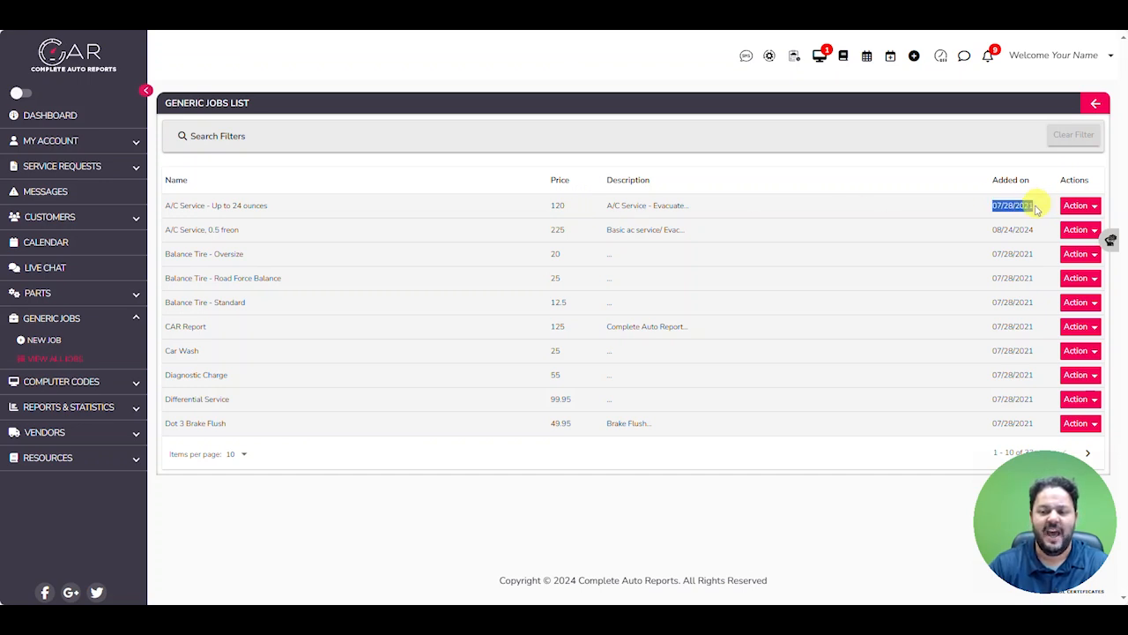
left_click(552, 231)
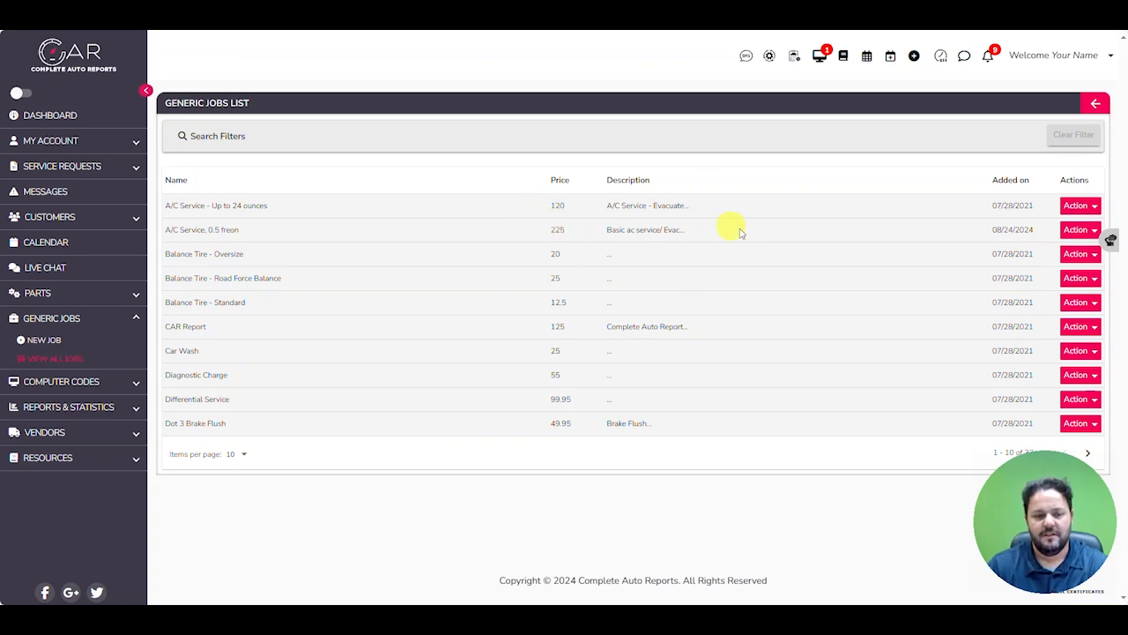
Step: Rename the "A/C Service, 0.5 freon" generic job to "A/C Service, 0.5kg freon" and submit the edit
left_click(1077, 235)
left_click(1033, 251)
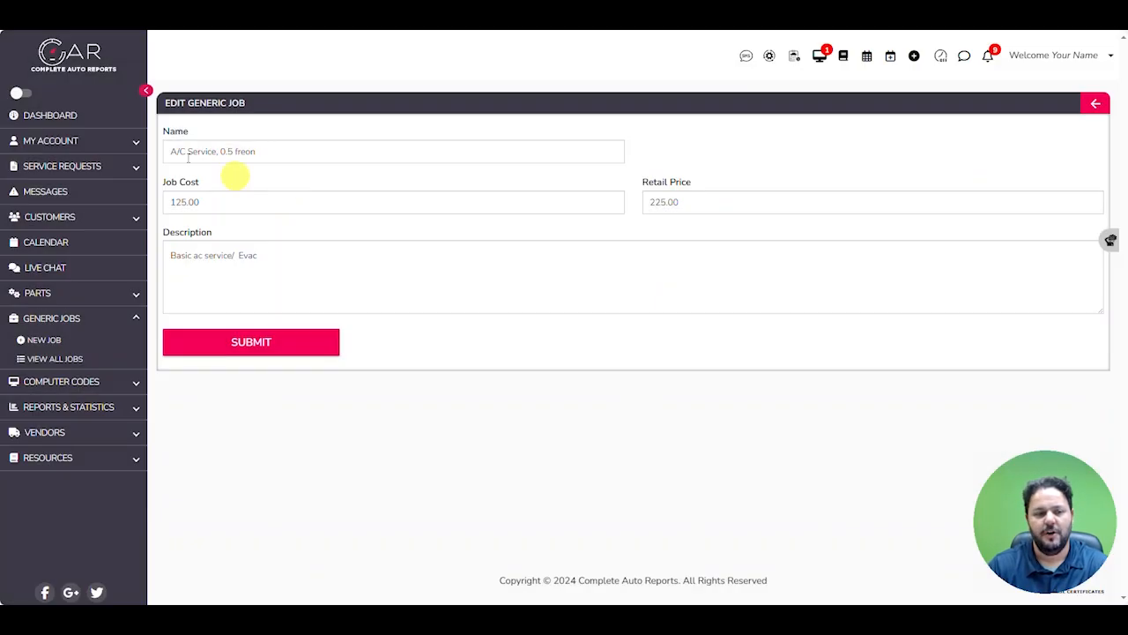
left_click(231, 152)
key("Left")
key("Left")
key("Left")
key("Left")
key("Left")
key("Left")
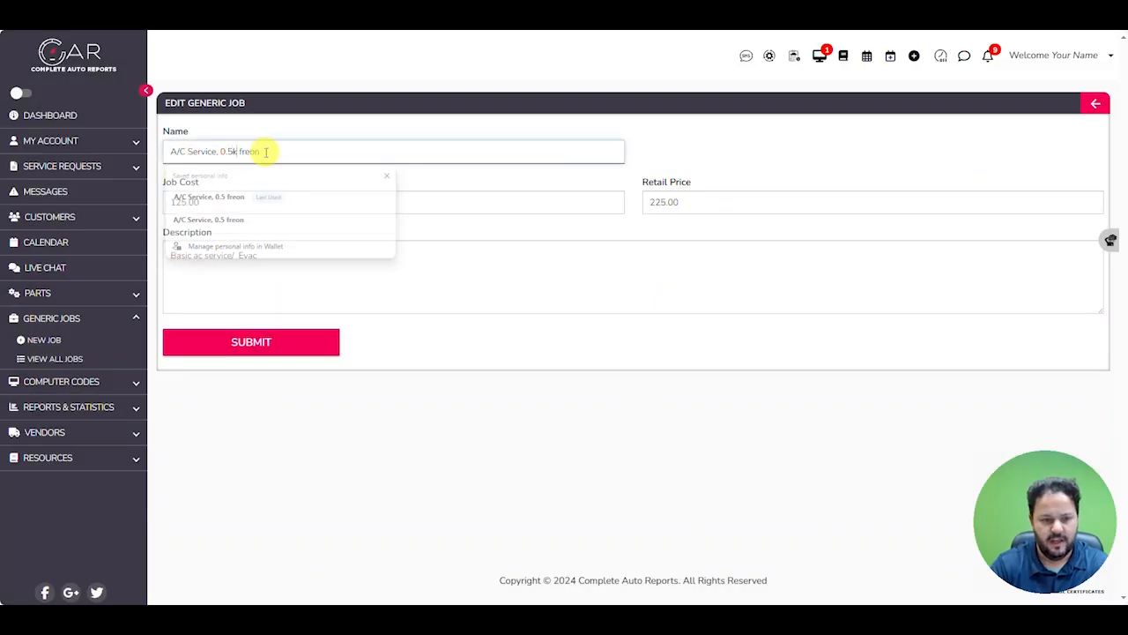
type("kg")
left_click(250, 343)
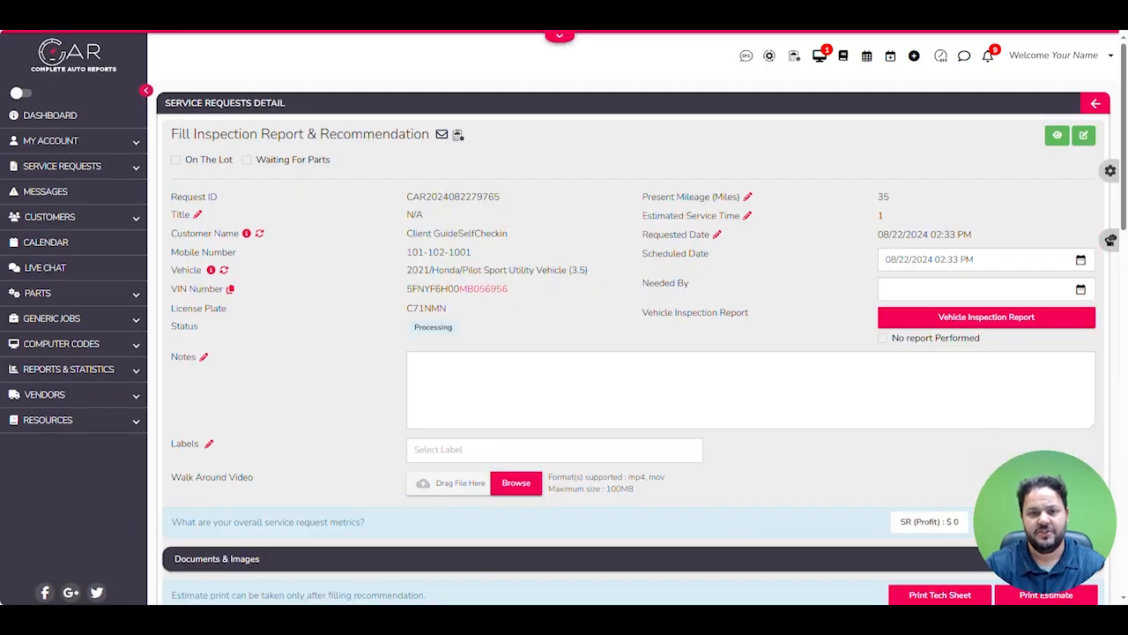
Step: Add the generic job "A/C Service, 0.5kg freon" with quantity 1 to the CEL Light item of the service request
scroll(486, 255, "down", 10)
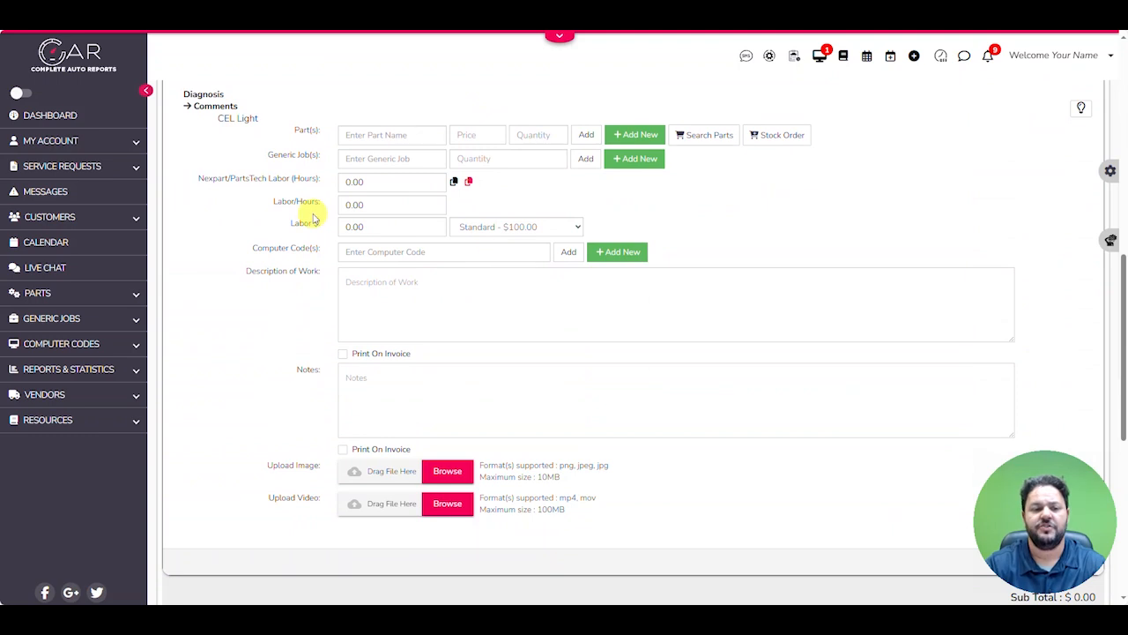
left_click_drag(269, 156, 324, 163)
left_click(322, 157)
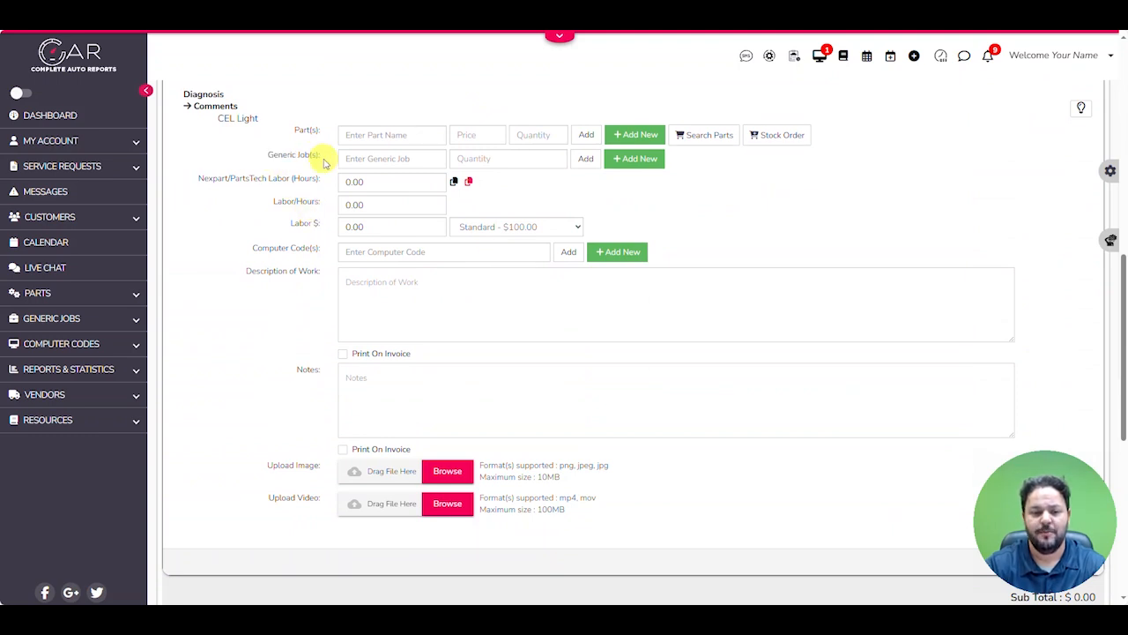
left_click(373, 159)
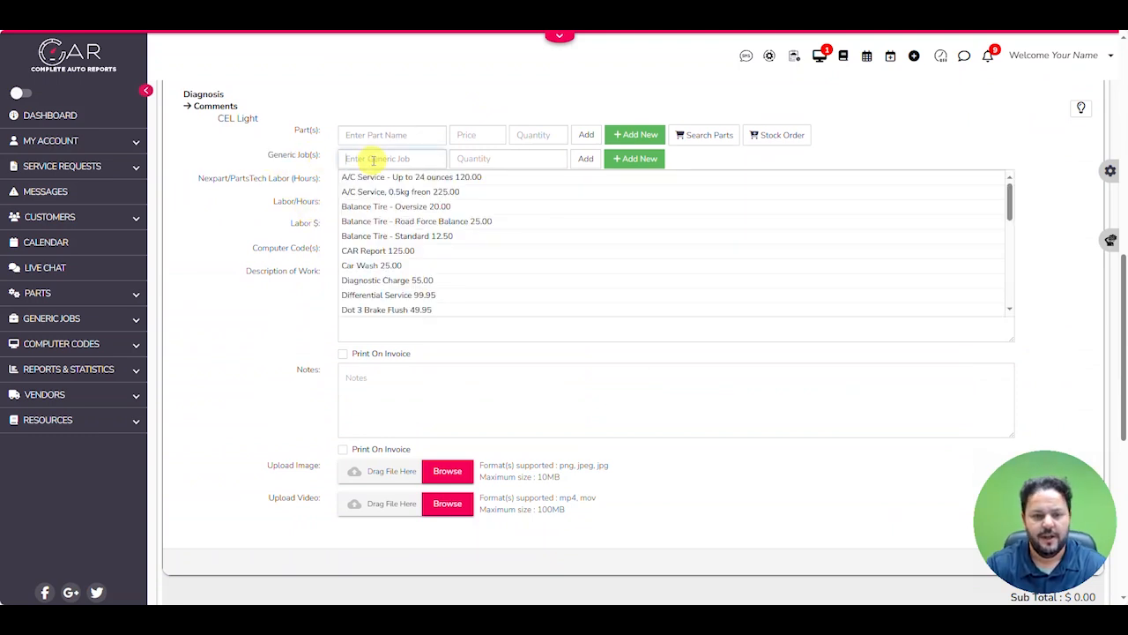
scroll(423, 221, "down", 10)
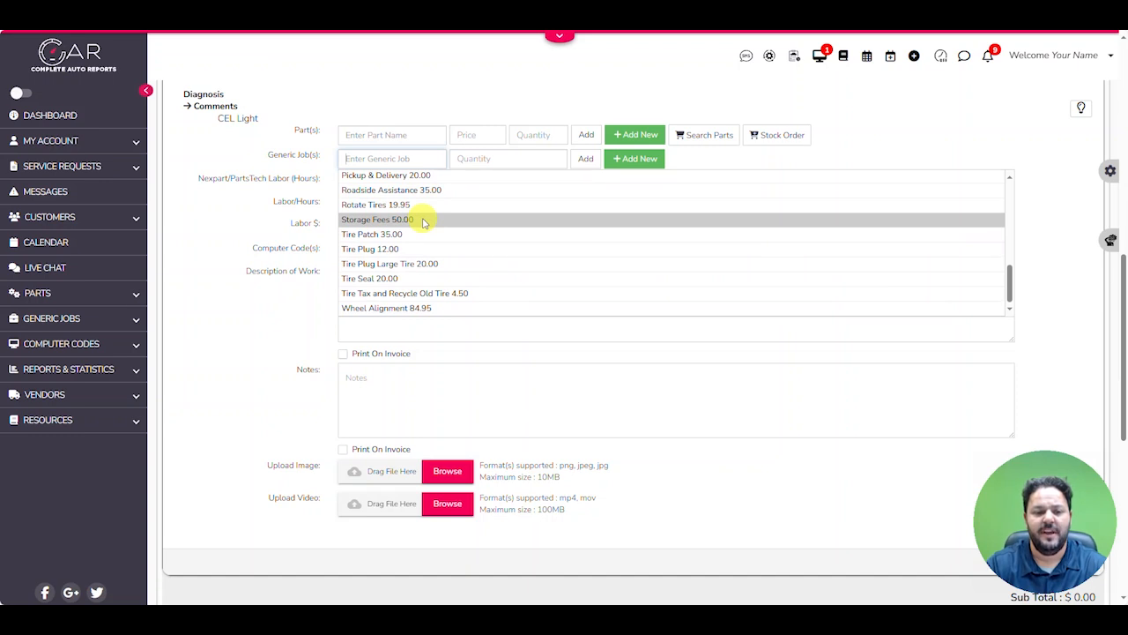
scroll(423, 222, "up", 10)
left_click(405, 184)
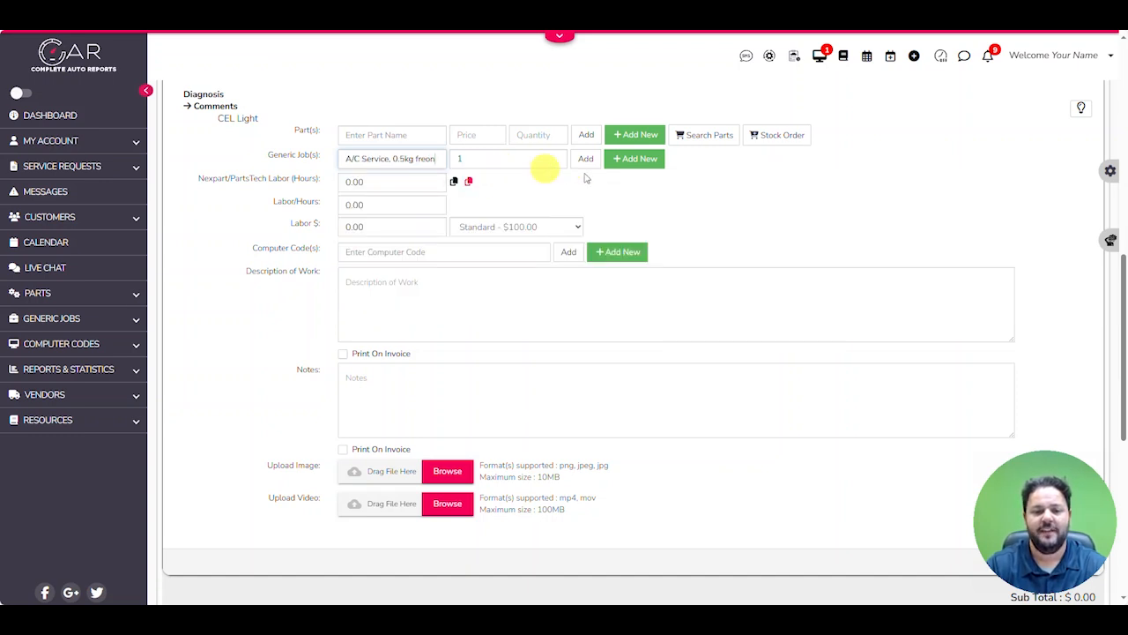
left_click(585, 159)
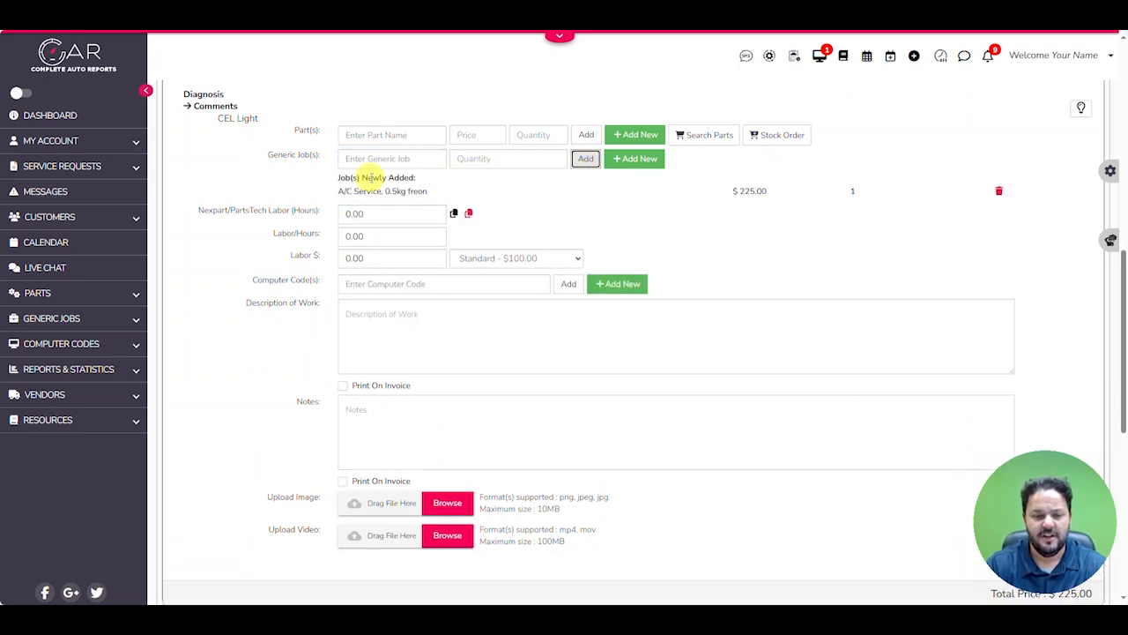
left_click_drag(338, 191, 402, 192)
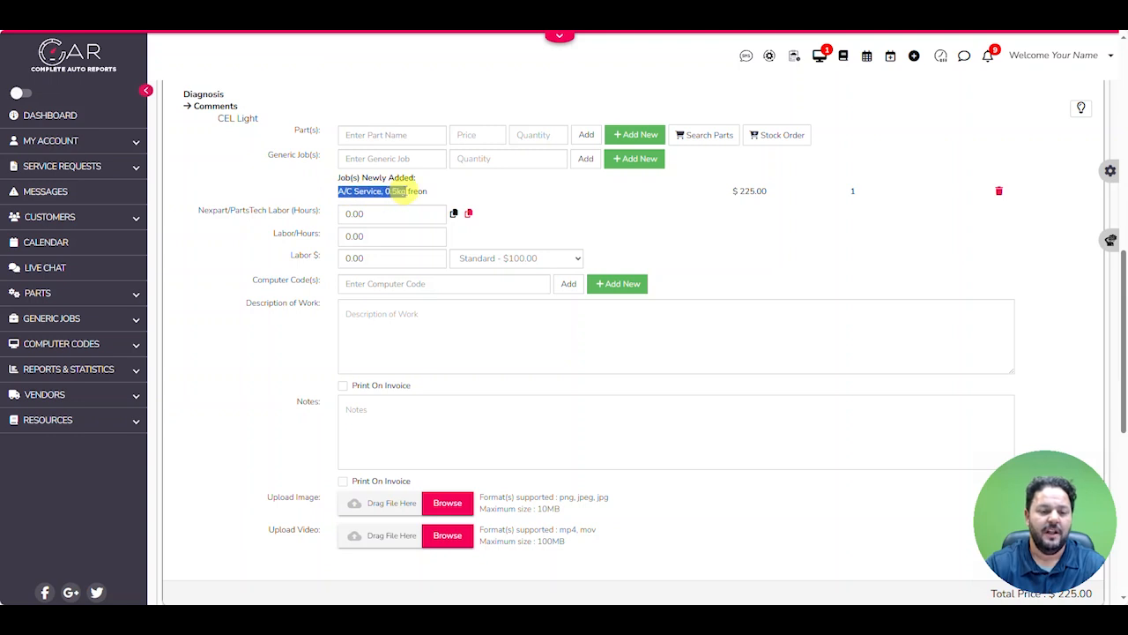
left_click(397, 191)
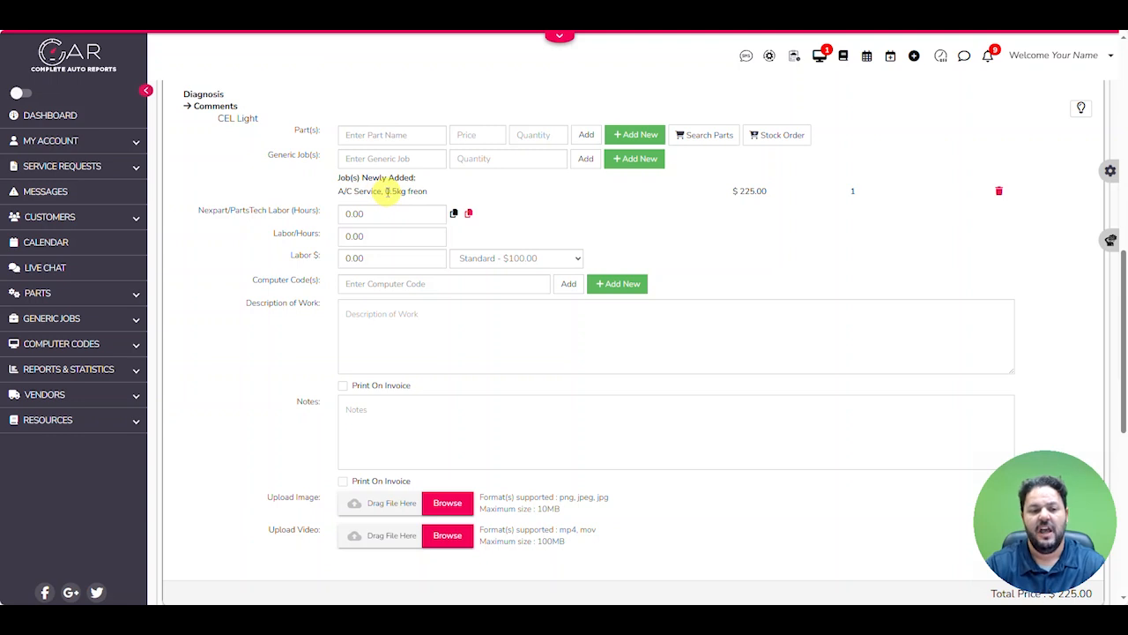
left_click_drag(386, 191, 403, 193)
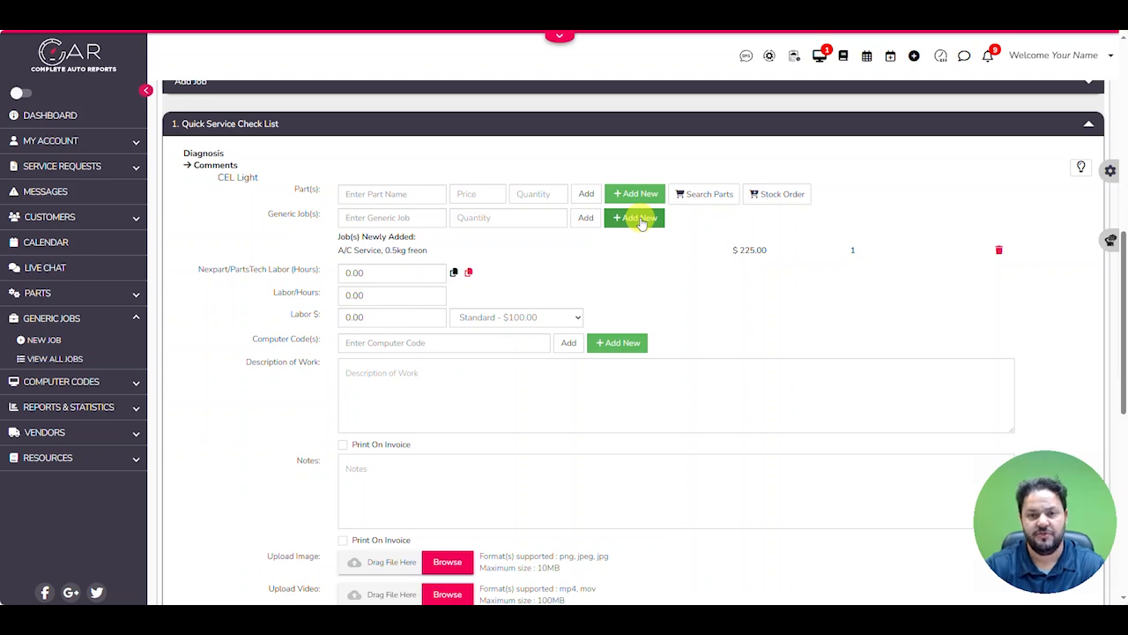
Step: Open the form for creating a new generic job from within the service request, examine its fields and close it
left_click(640, 222)
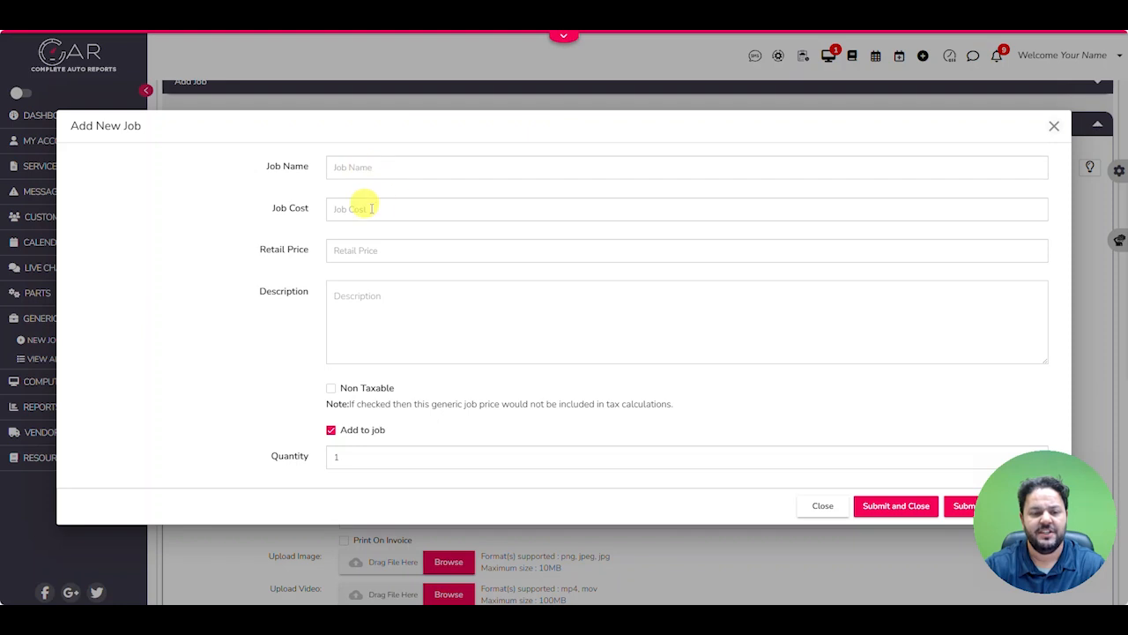
left_click_drag(1041, 524, 239, 513)
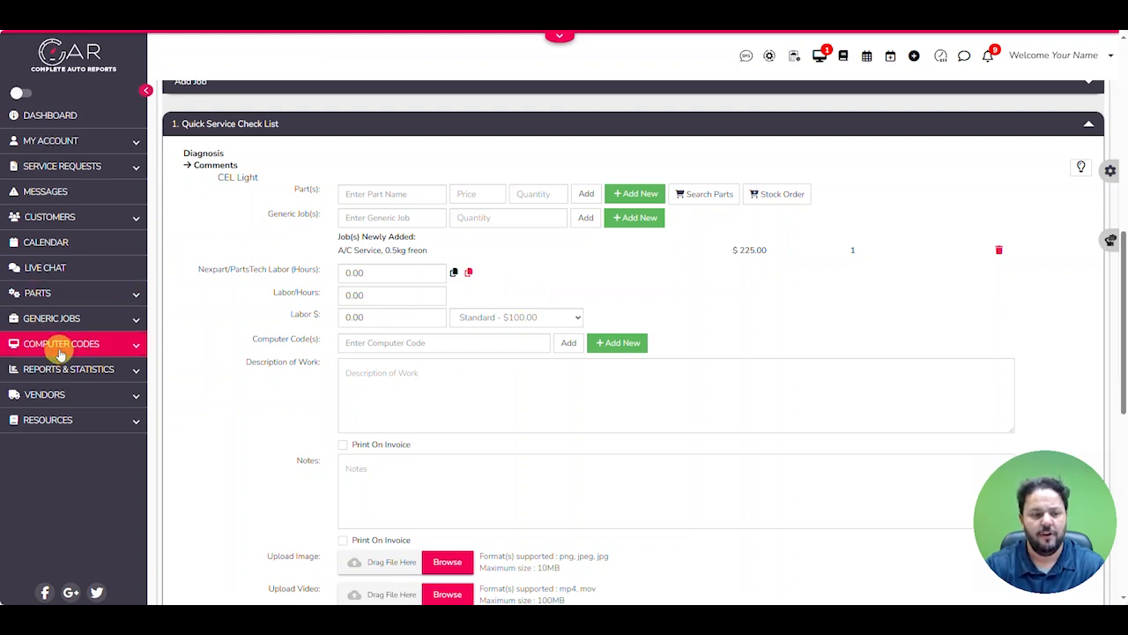
left_click(76, 319)
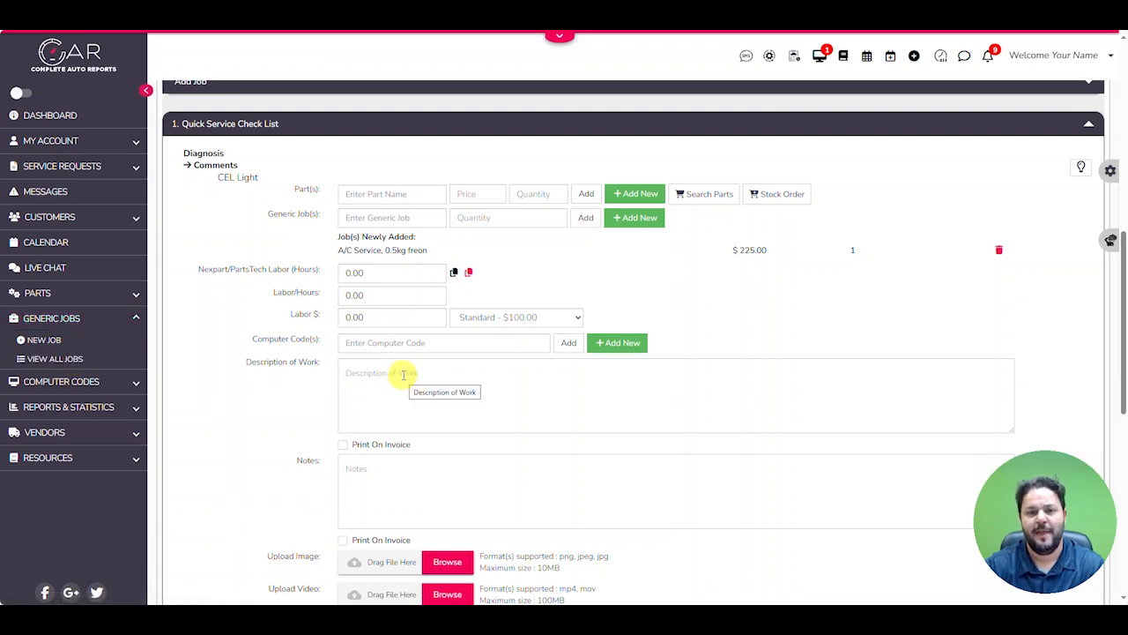
Step: Add the part TP-9770-0108 A/C Dye to the CEL Light item with a price of 15 and quantity 1
scroll(432, 282, "down", 1)
double_click(399, 192)
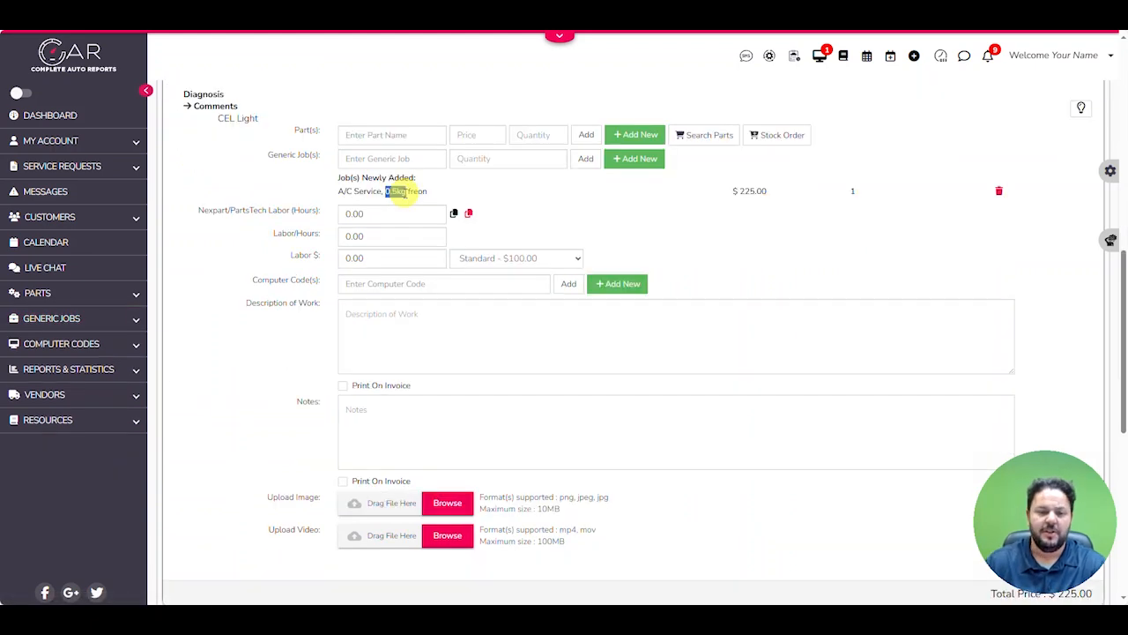
left_click(377, 135)
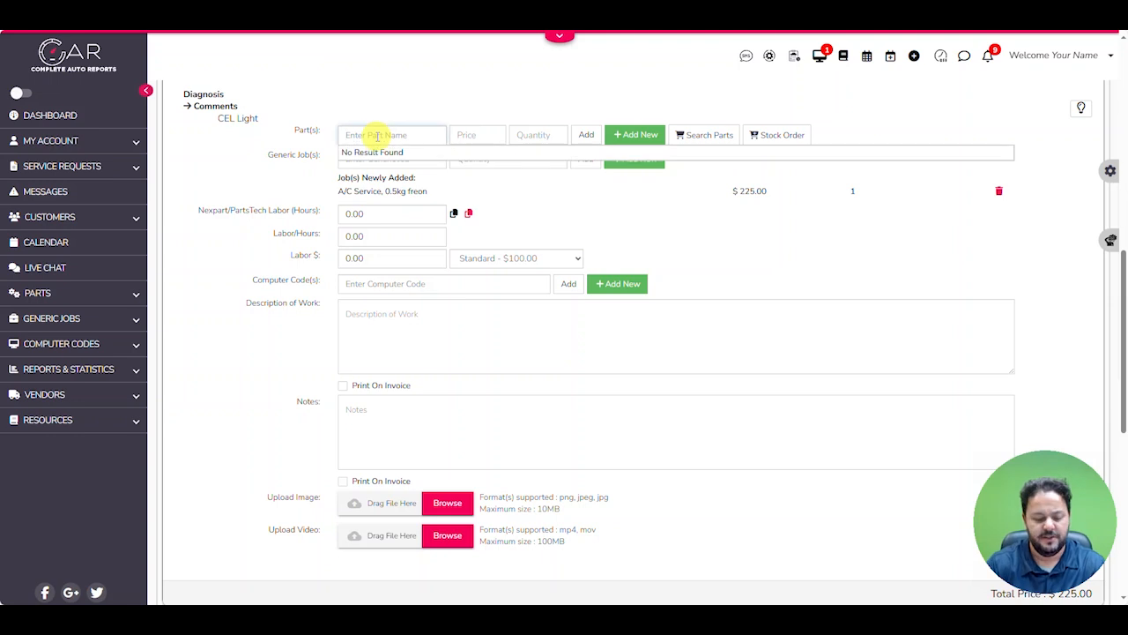
type("dye")
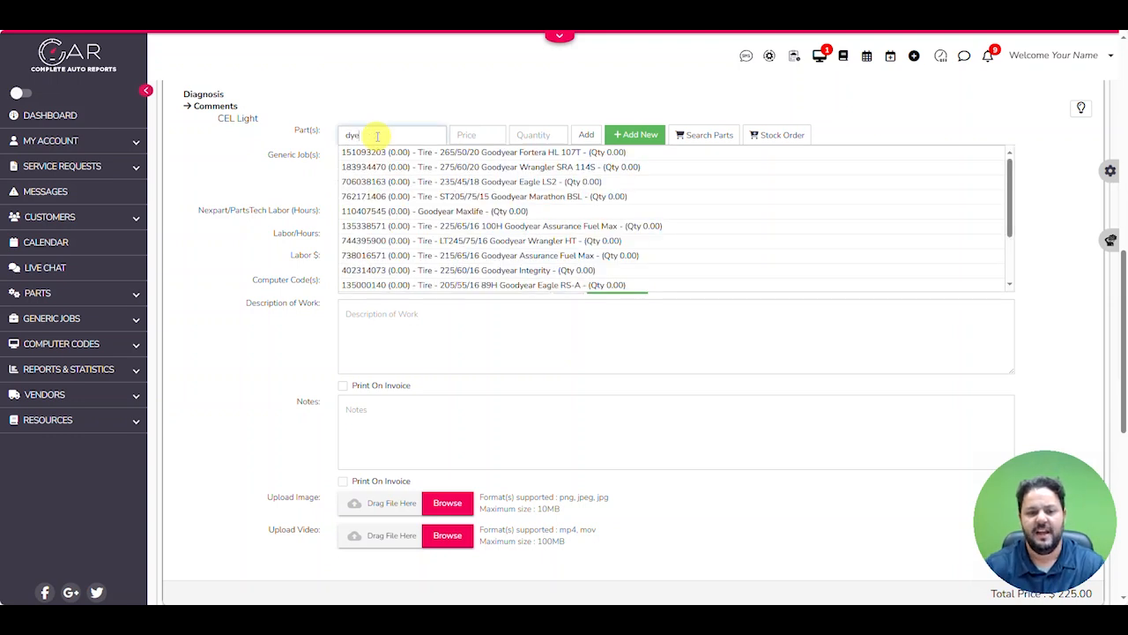
scroll(428, 252, "down", 5)
left_click(428, 252)
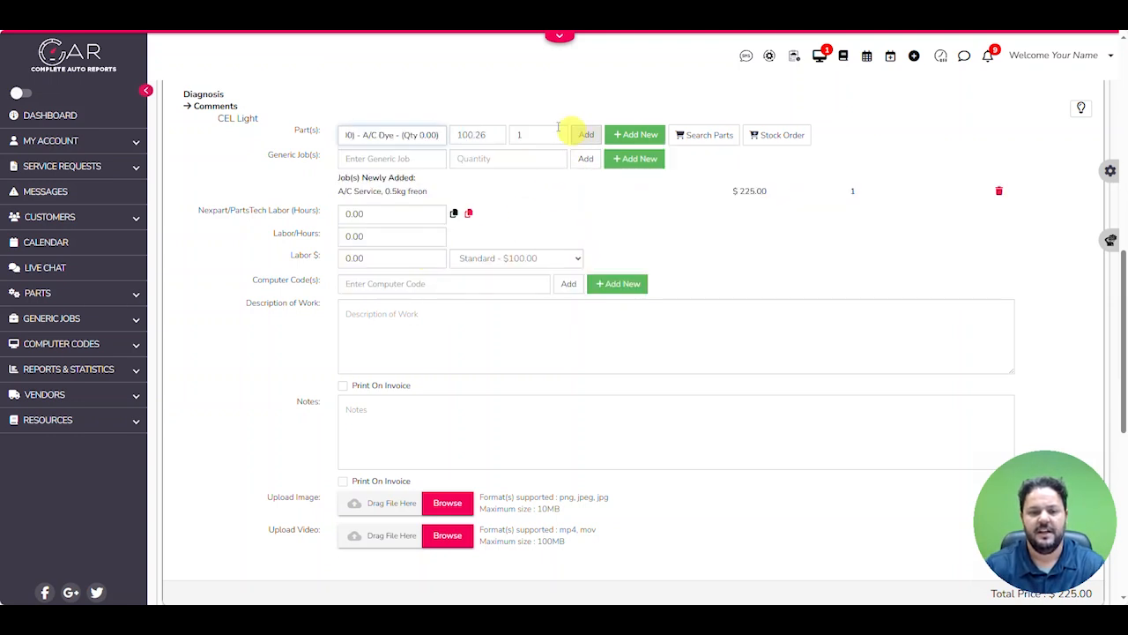
double_click(493, 133)
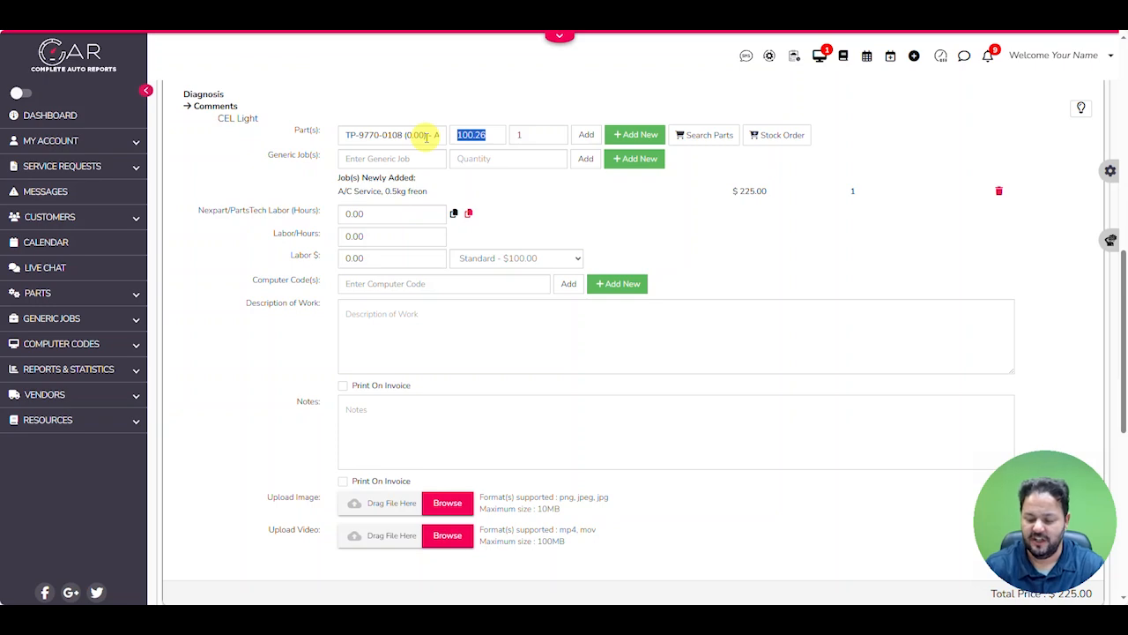
type("15")
key("Tab")
key("Tab")
key("Return")
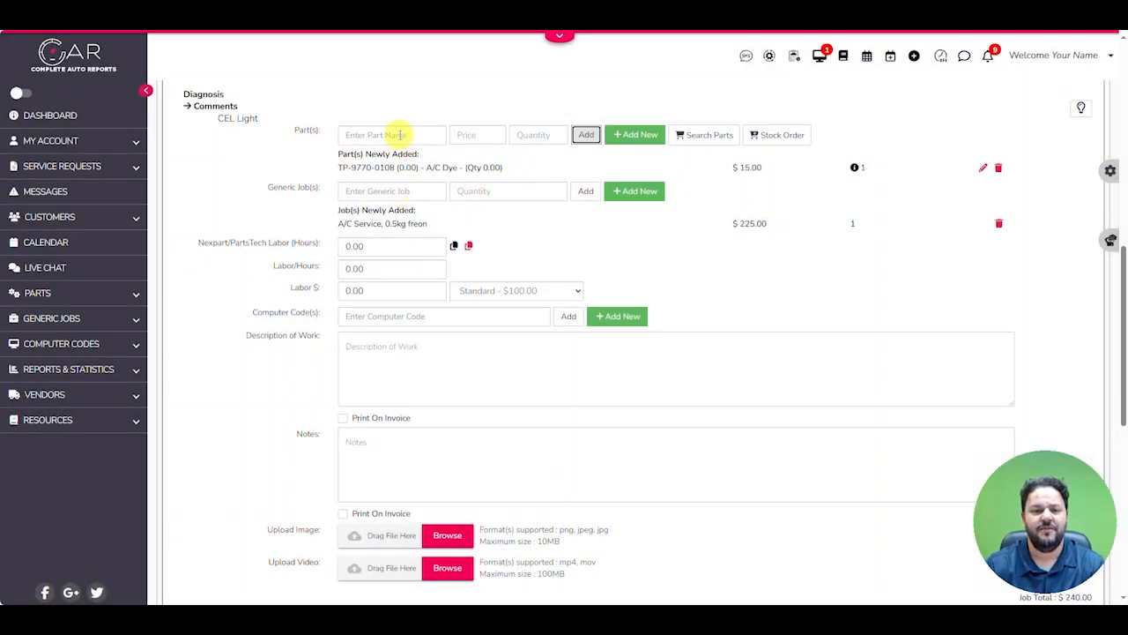
Step: Enter "Evac and recharge A/c" and "Charge to manufacturer spec" on separate lines as the description of work and set it to print on the invoice
scroll(388, 269, "down", 1)
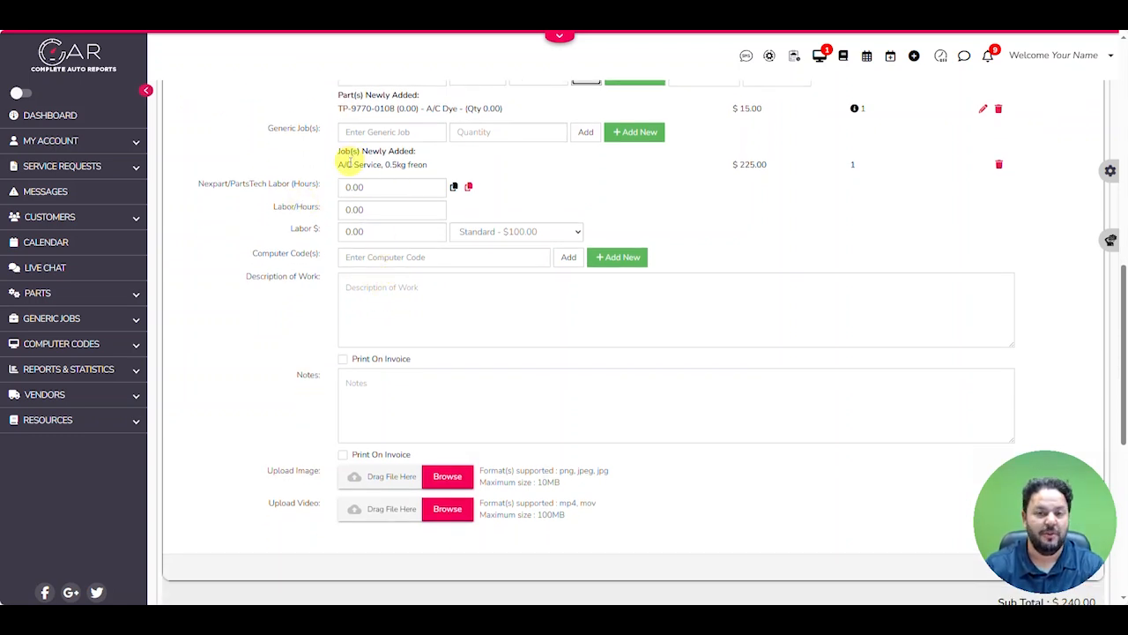
scroll(412, 164, "down", 1)
left_click(403, 258)
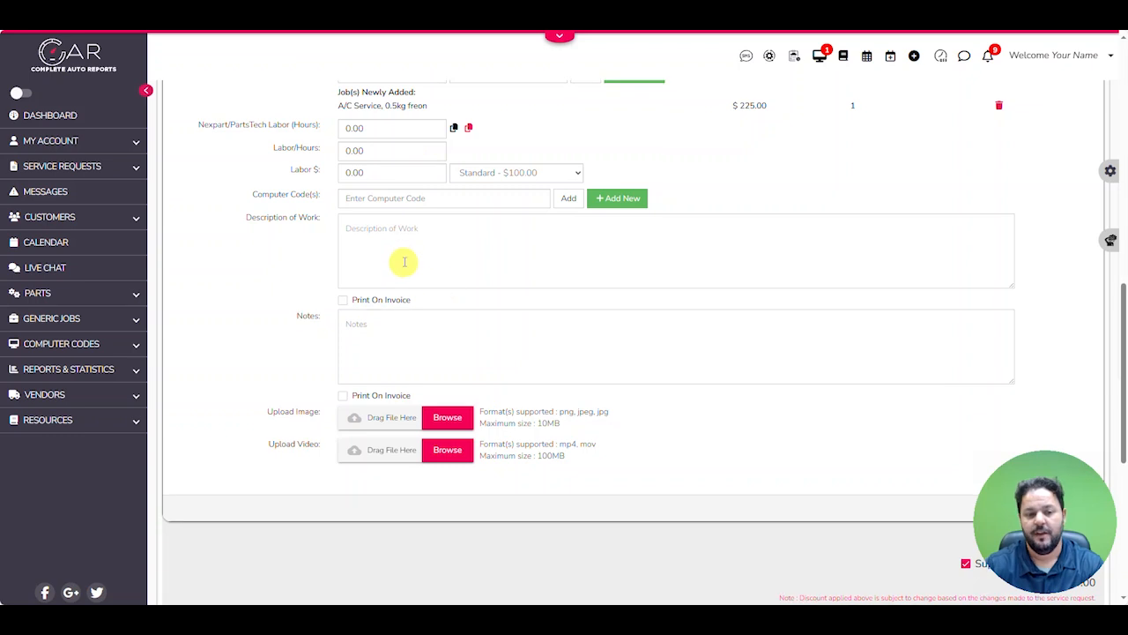
type("Evac and recharge A/c")
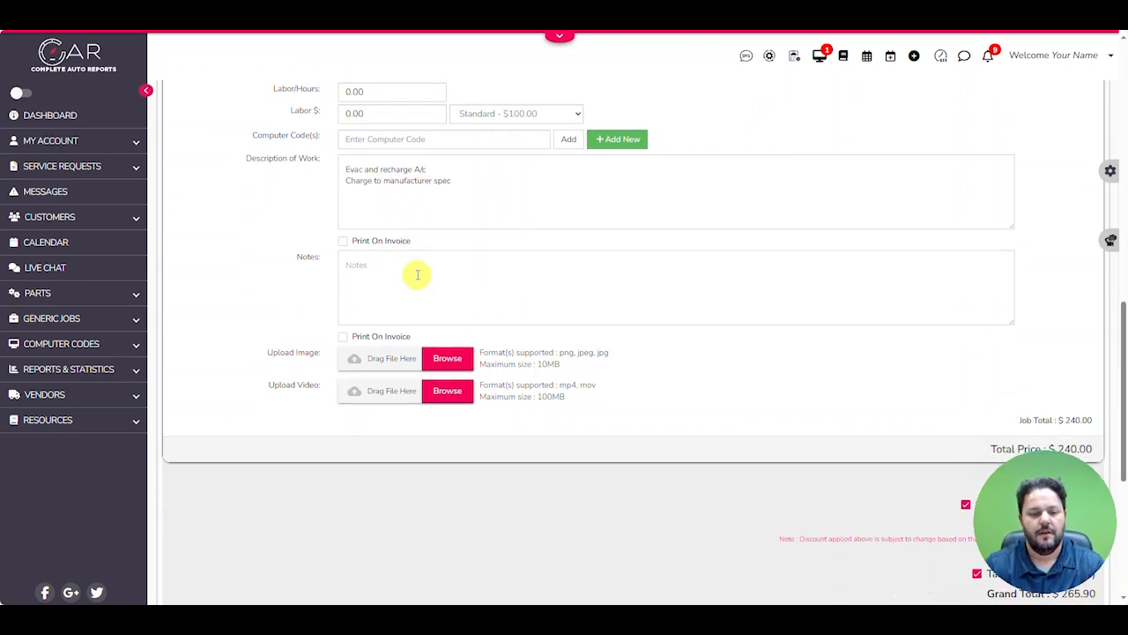
left_click(348, 242)
scroll(384, 178, "down", 2)
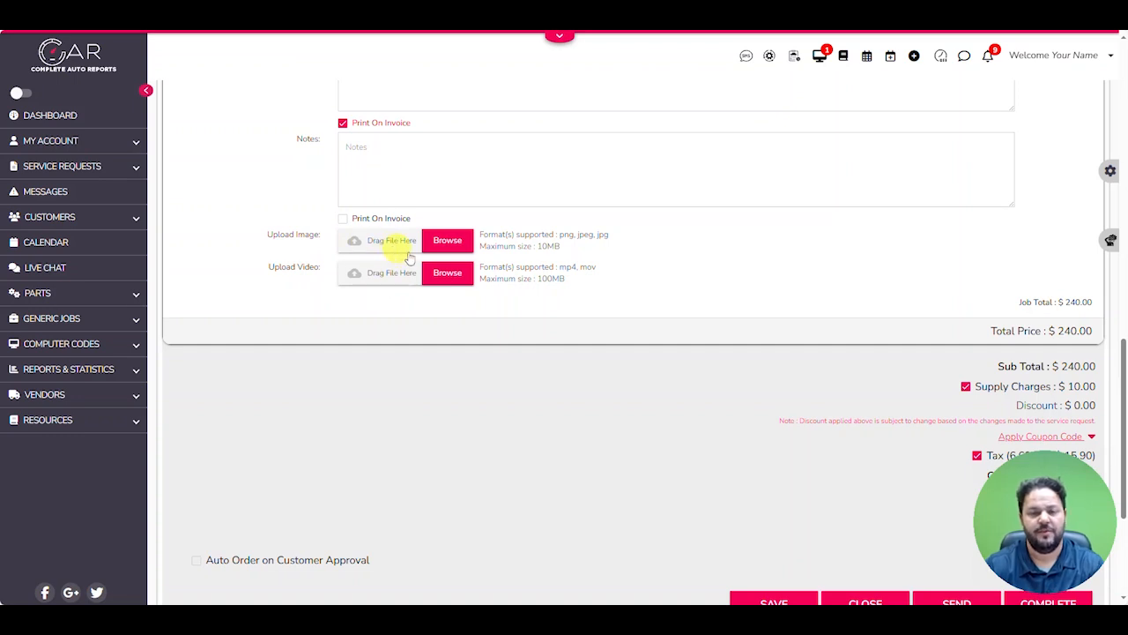
scroll(503, 272, "up", 4)
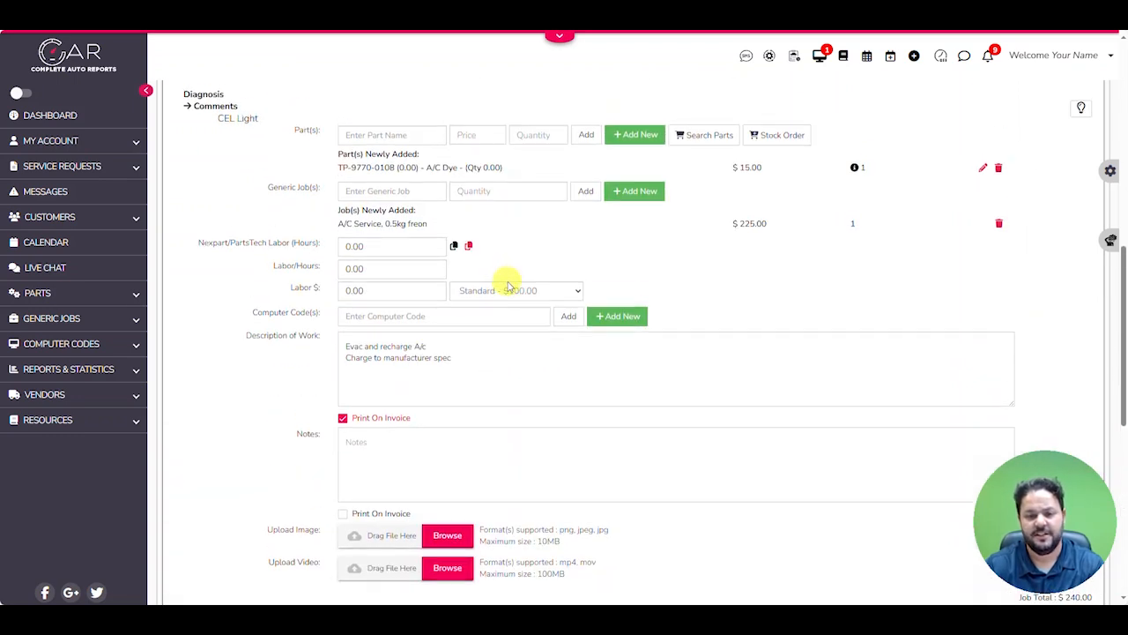